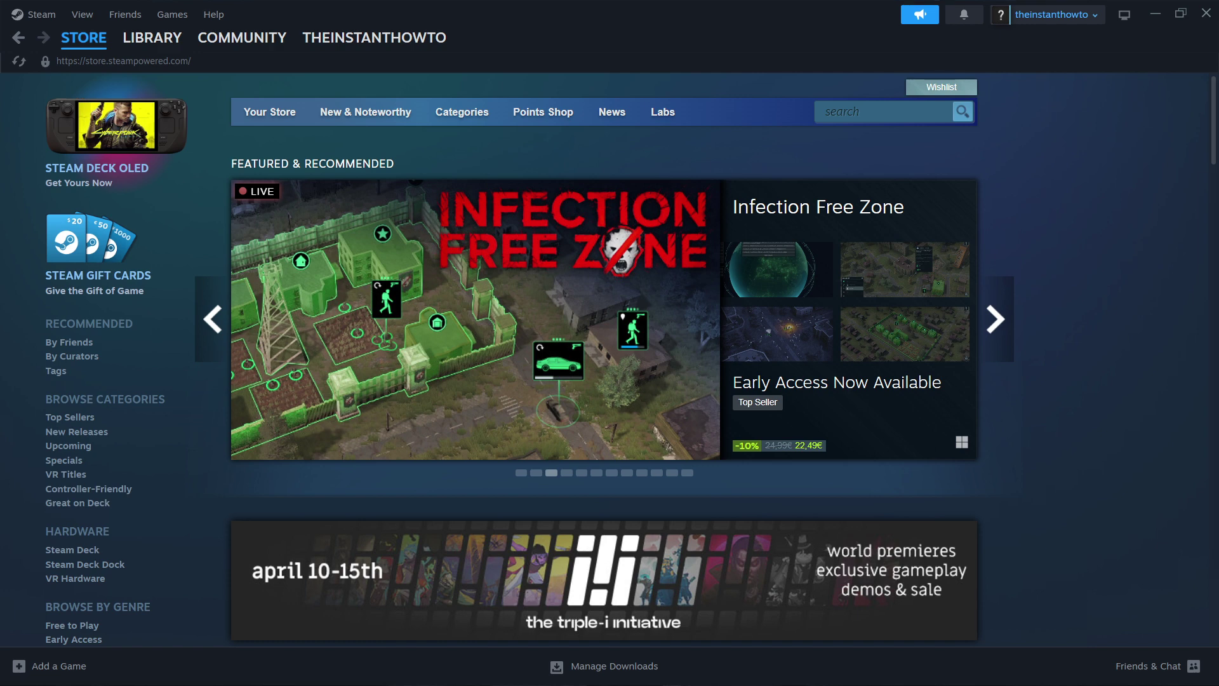
Switch to the browser showing Google search results for 'steam'.
{"action": "key", "text": "alt+Tab"}
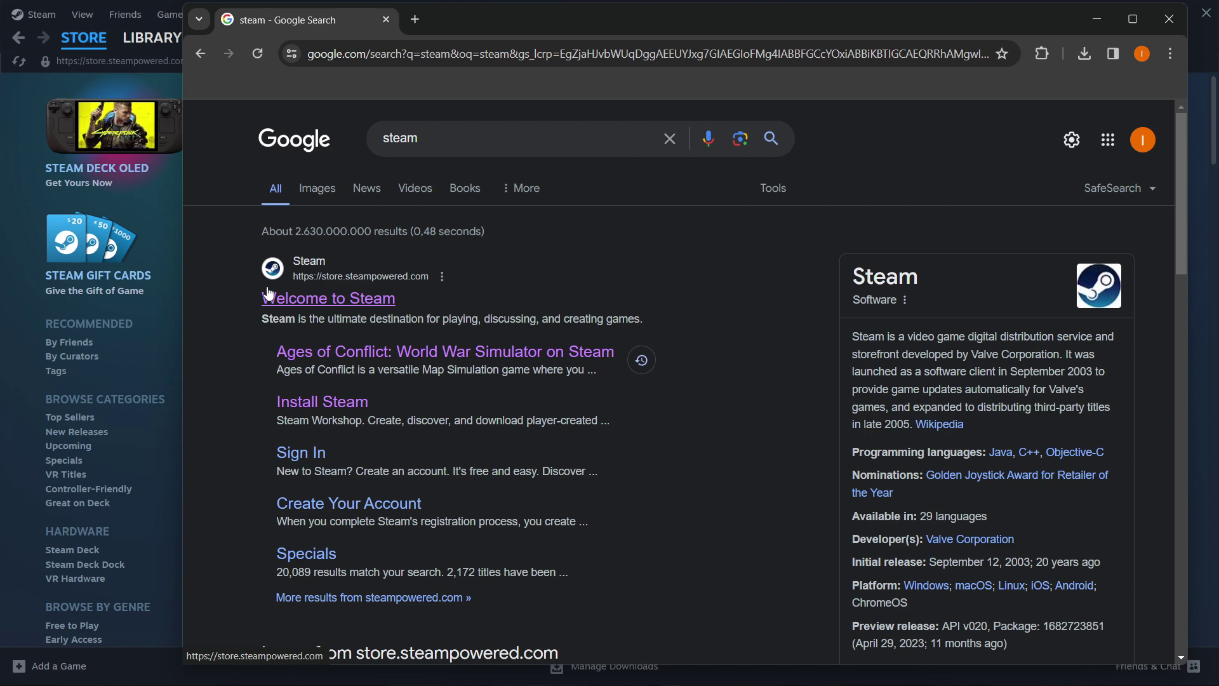
Download SteamSetup (1).exe from the Steam About page and launch the installer.
{"action": "left_click_drag", "start_coordinate": [668, 28], "coordinate": [628, 33]}
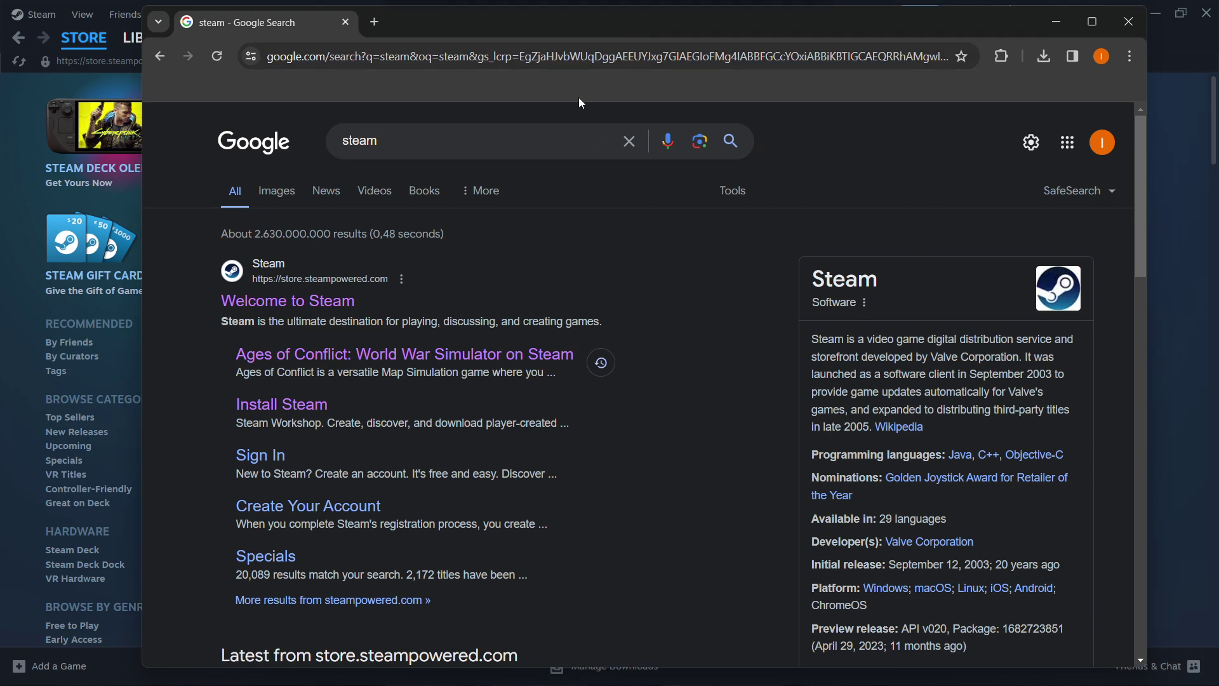
{"action": "left_click", "coordinate": [270, 300]}
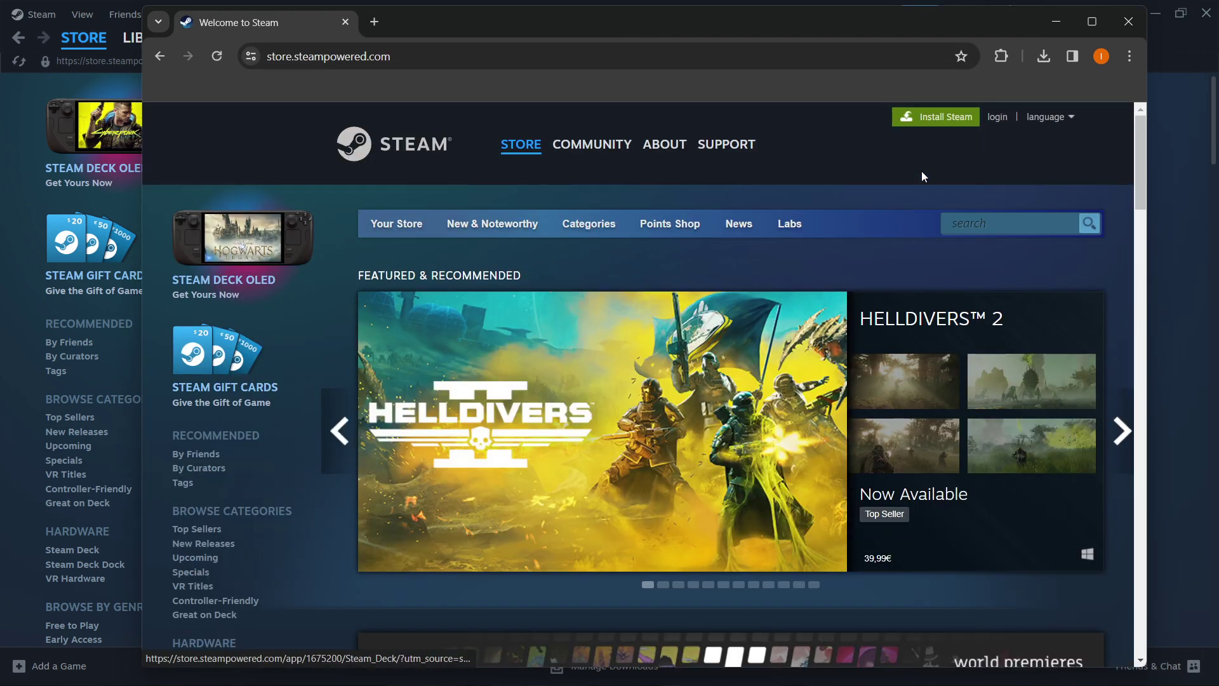
{"action": "left_click", "coordinate": [947, 126]}
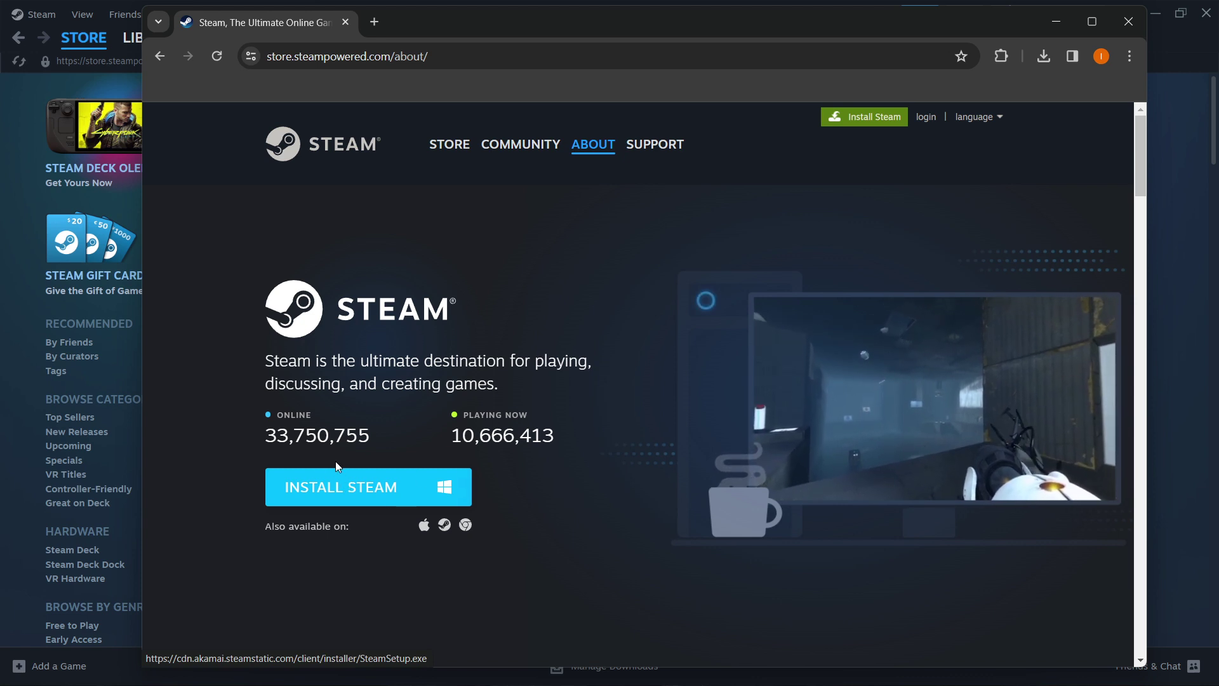
{"action": "left_click", "coordinate": [369, 496]}
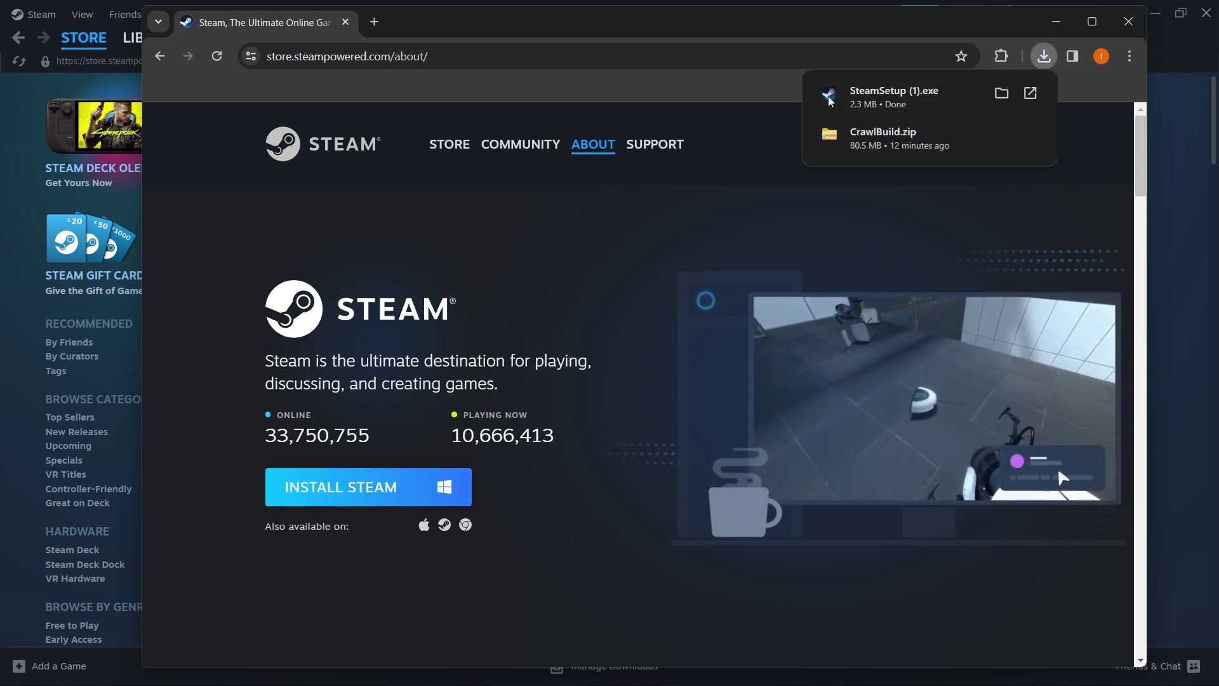
{"action": "left_click", "coordinate": [871, 97]}
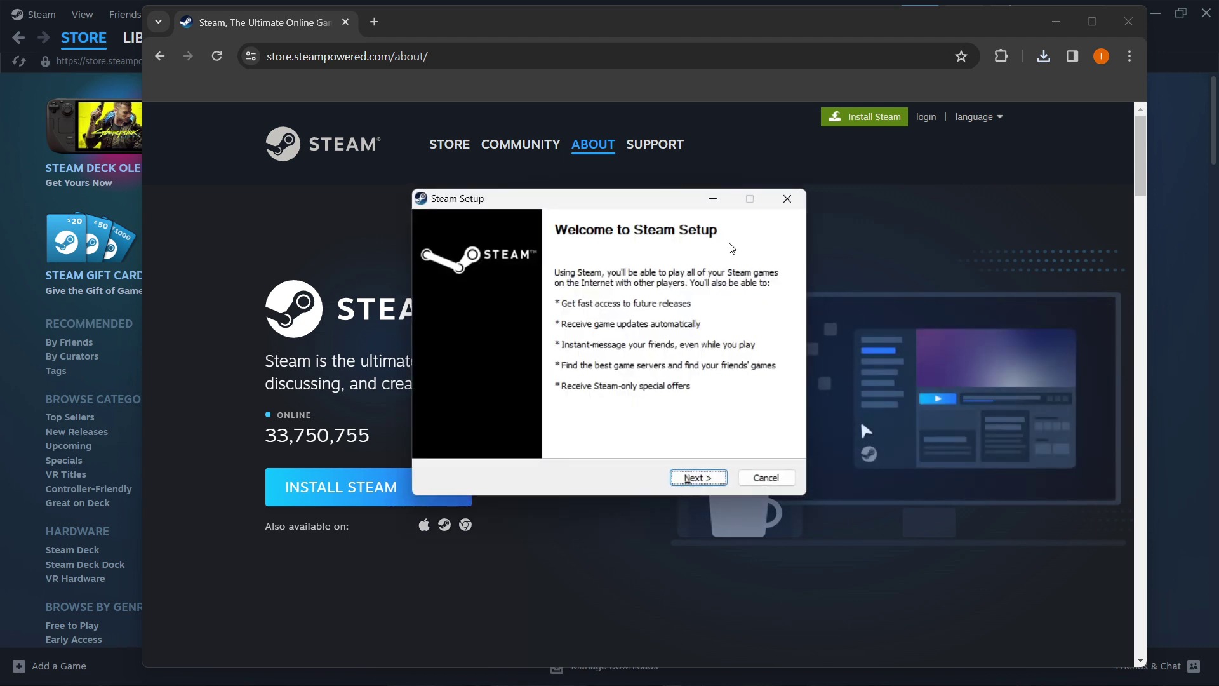
Advance Steam Setup with English to the Choose Install Location page.
{"action": "left_click", "coordinate": [693, 479]}
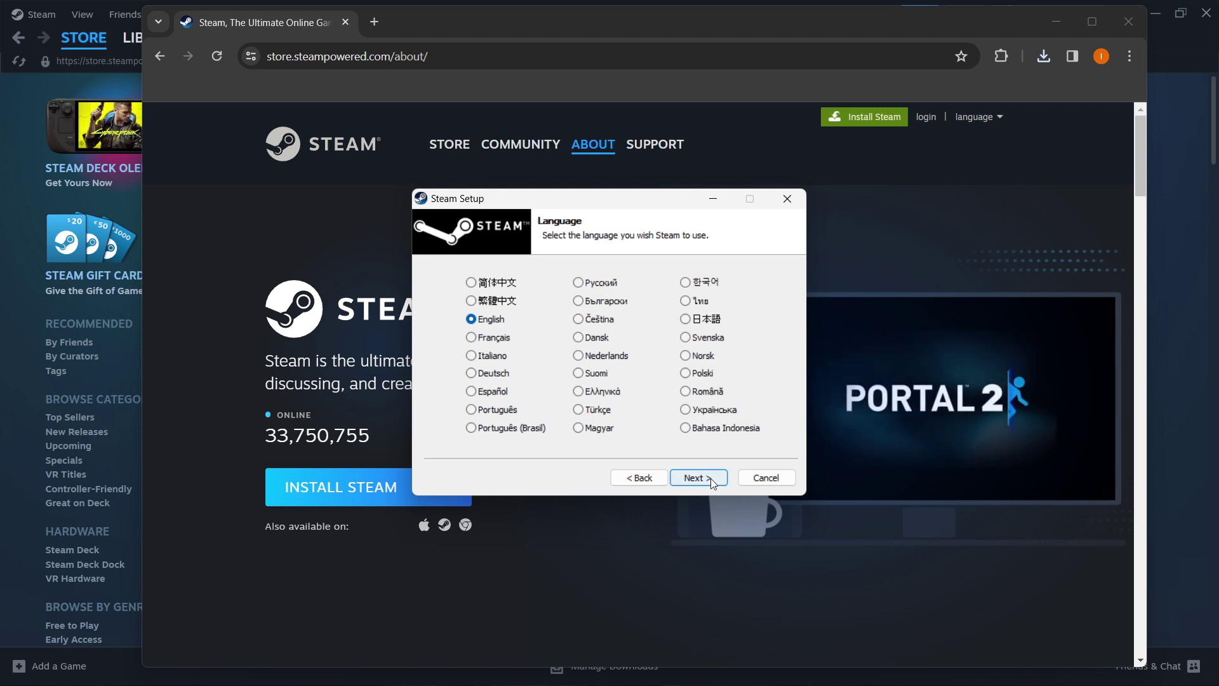
{"action": "left_click", "coordinate": [711, 478]}
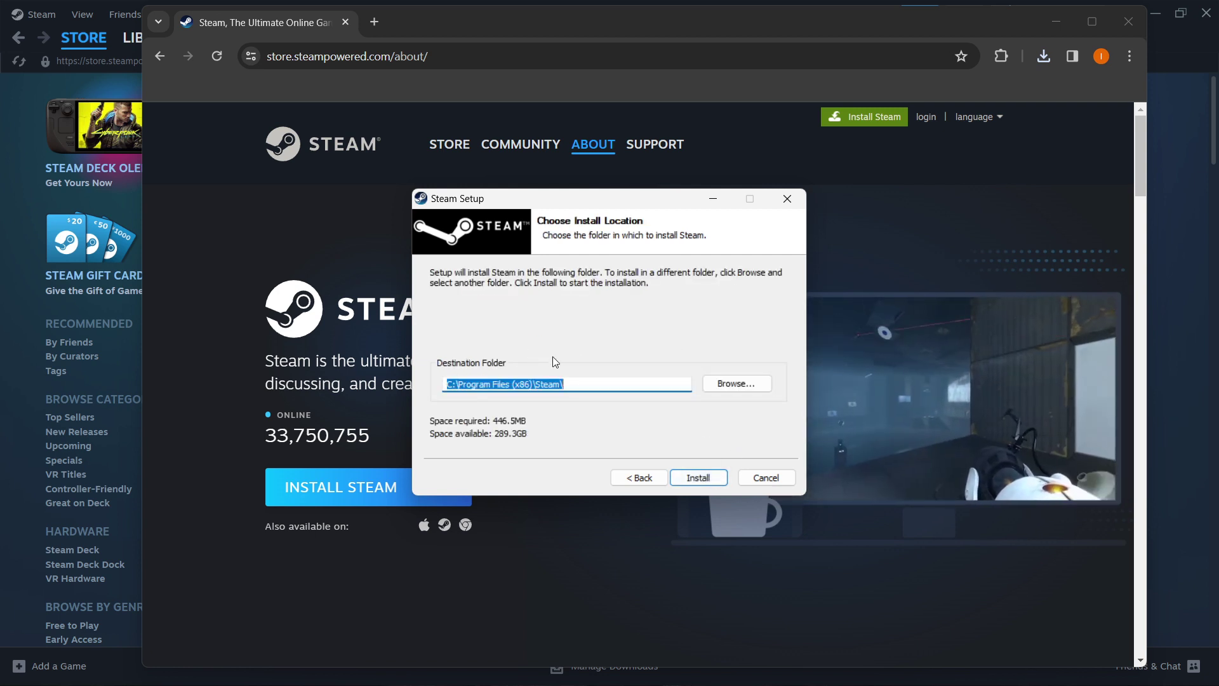
{"action": "left_click", "coordinate": [614, 384]}
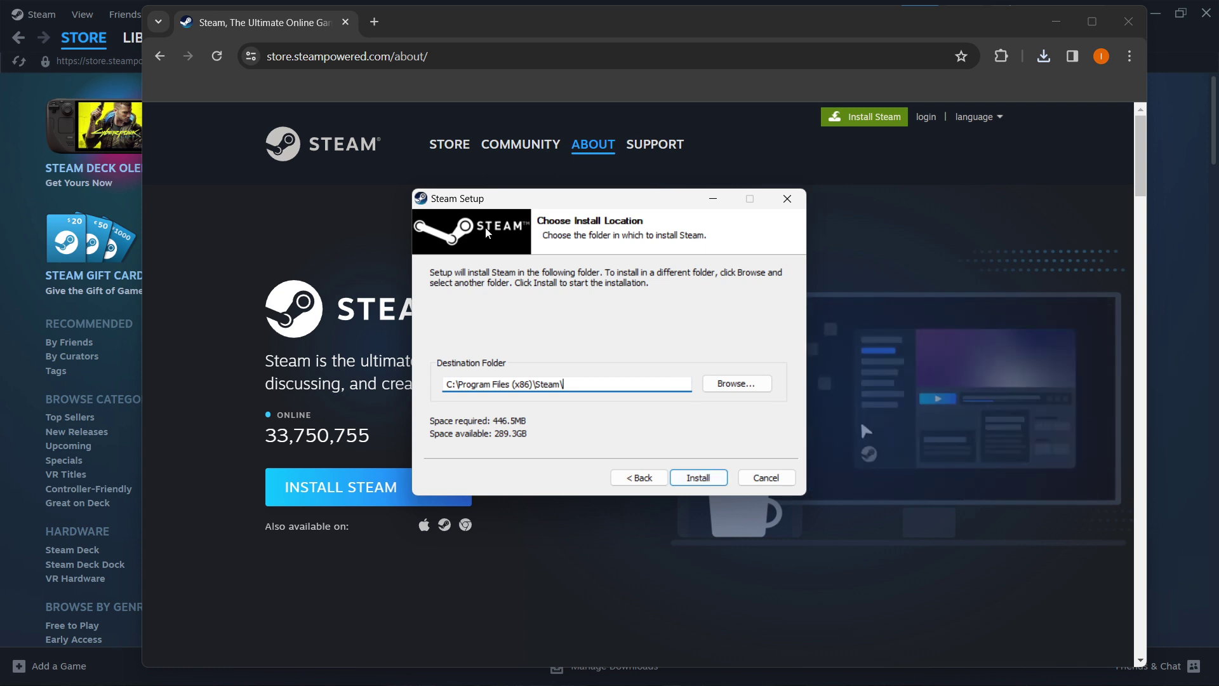
Close the installer without installing and minimize Chrome to reveal the Steam store.
{"action": "left_click_drag", "start_coordinate": [562, 203], "coordinate": [561, 193]}
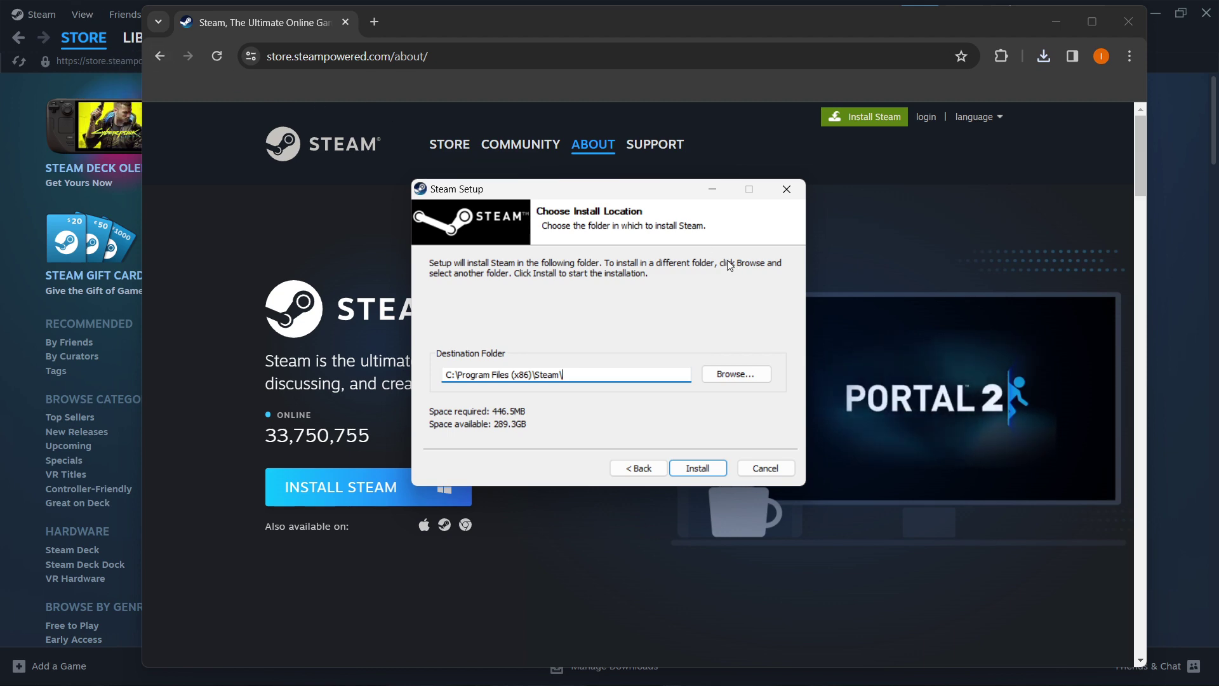
{"action": "left_click", "coordinate": [787, 188]}
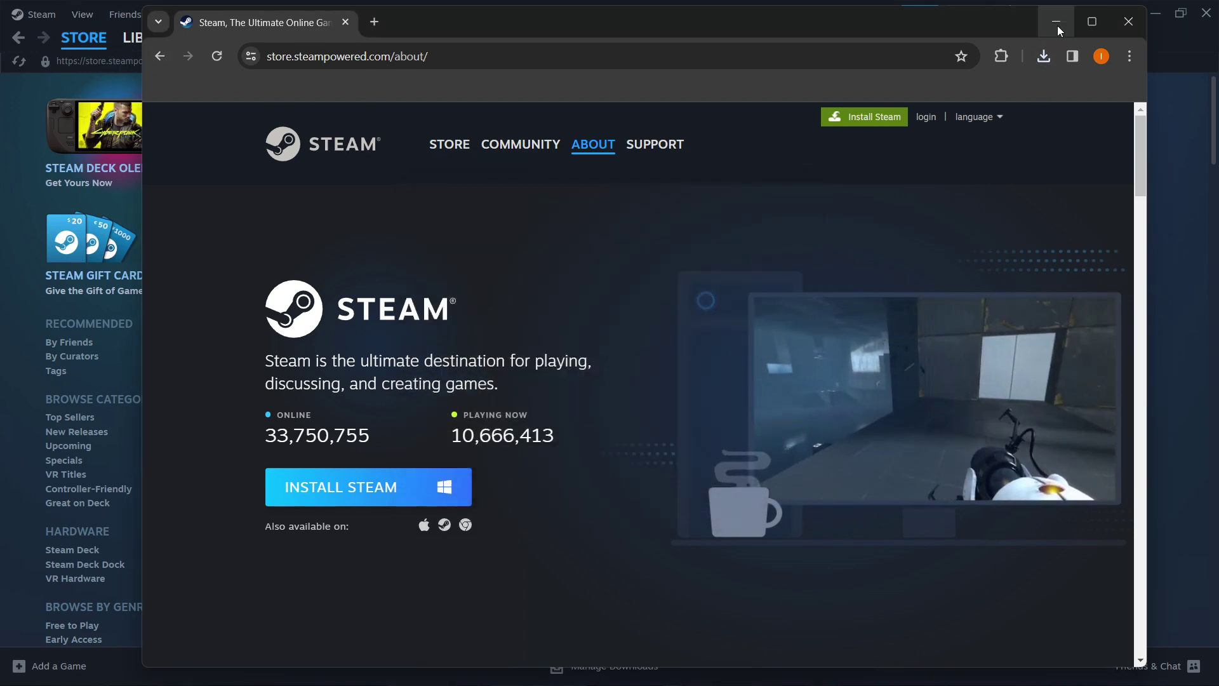
{"action": "left_click", "coordinate": [1058, 26]}
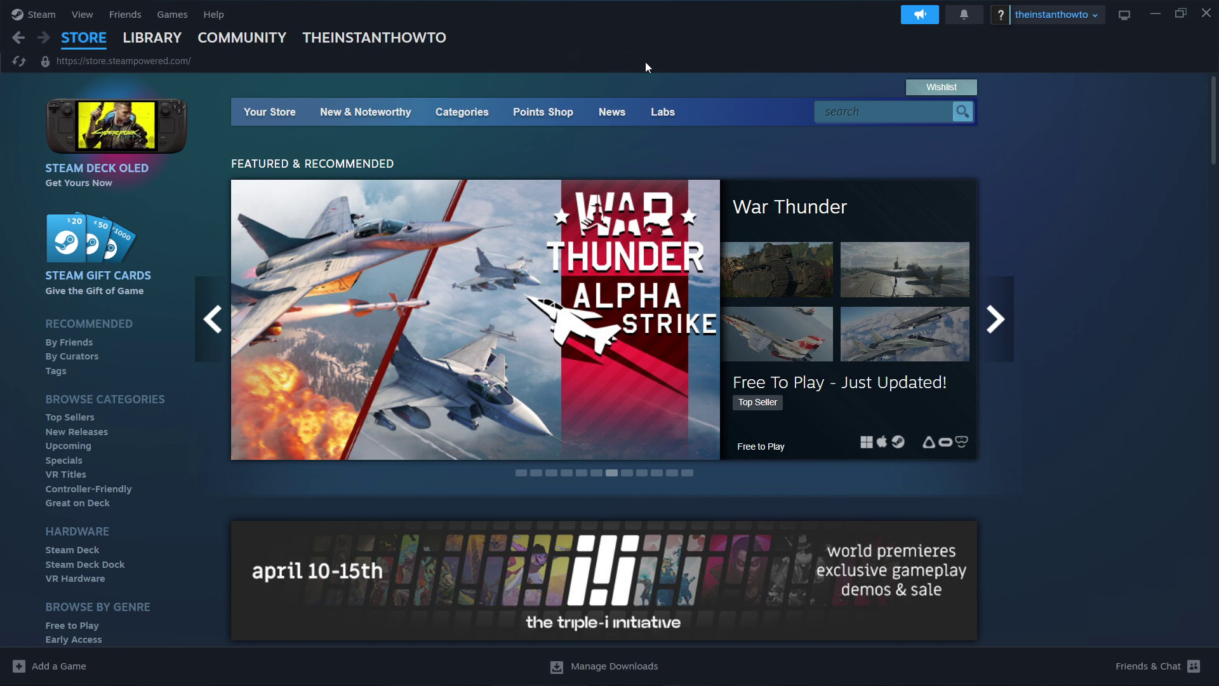
Search the Steam store for 'silent breath'.
{"action": "mouse_move", "coordinate": [84, 38]}
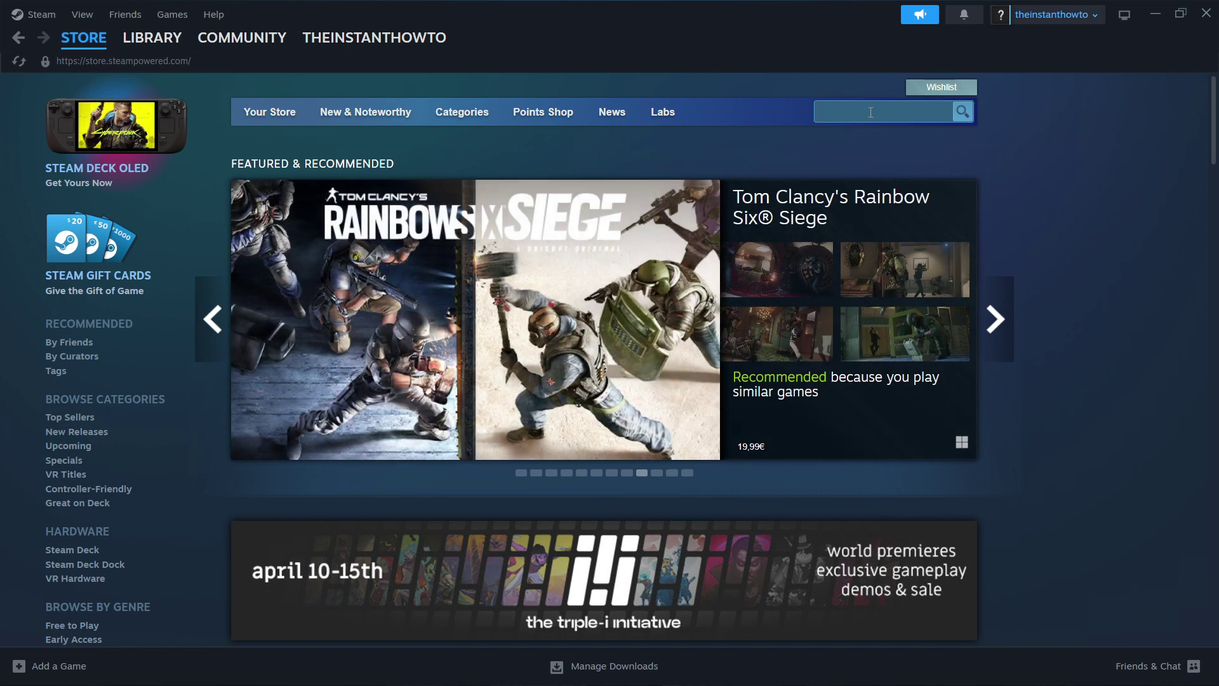
{"action": "type", "text": "breath"}
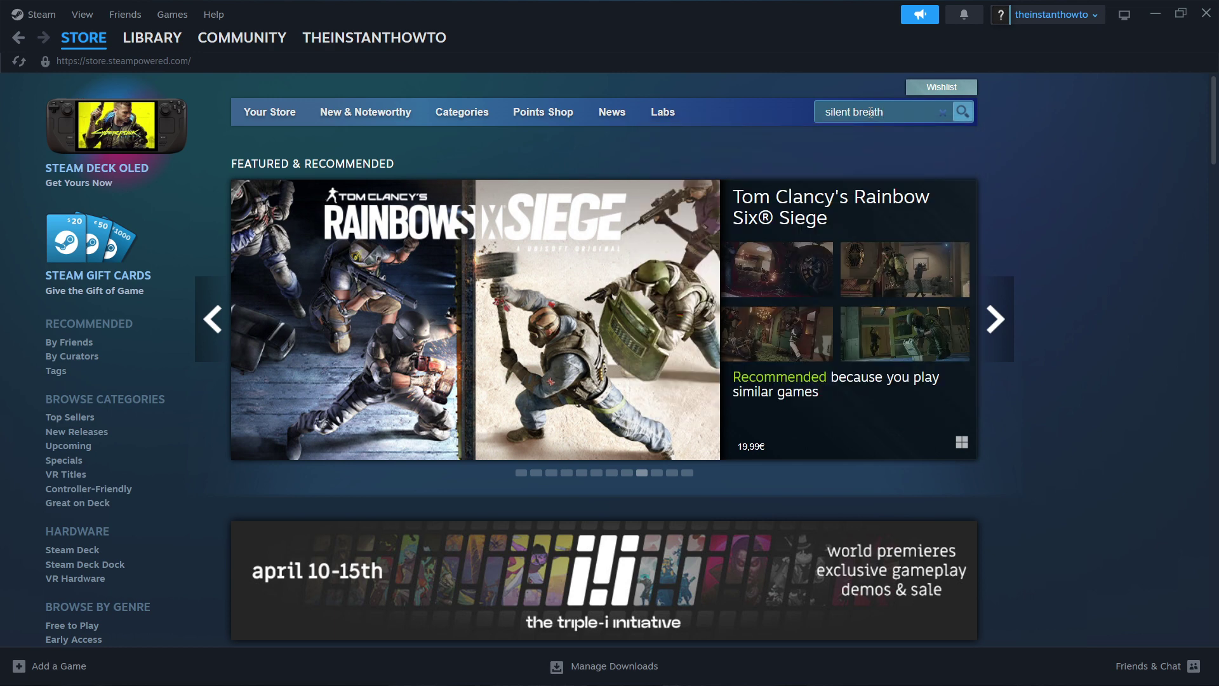
{"action": "key", "text": "Return"}
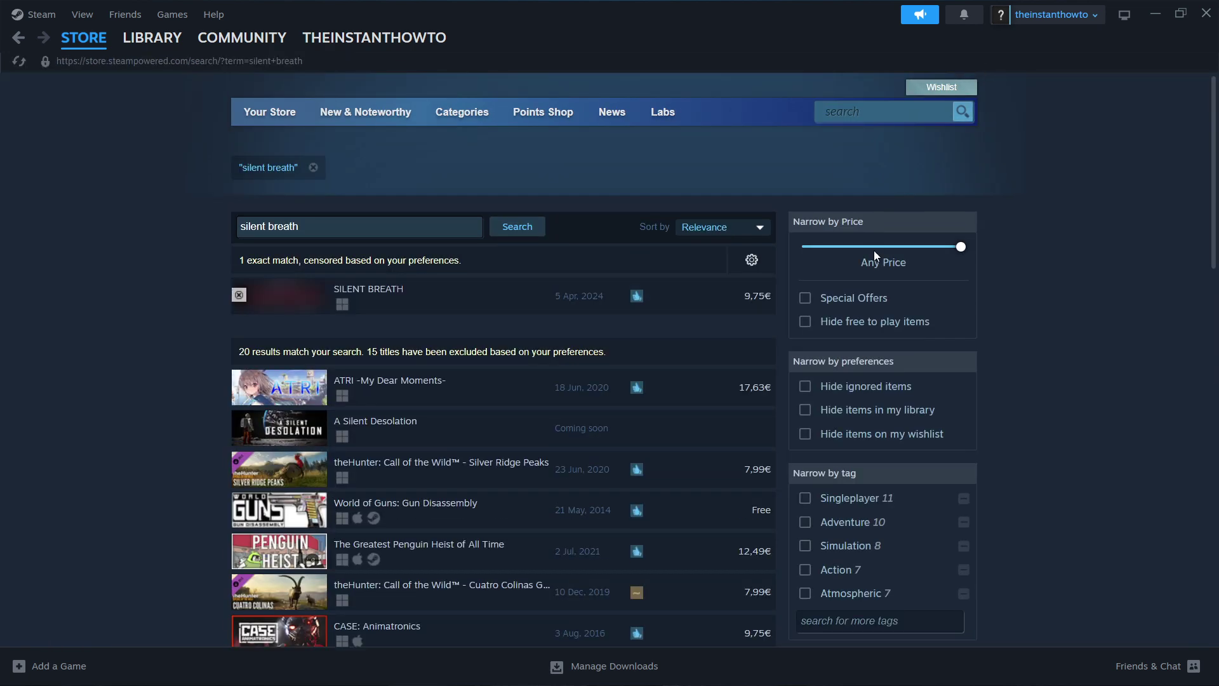
Switch the 'silent breath' results to the unfiltered search results view.
{"action": "scroll", "coordinate": [522, 375], "scroll_direction": "down", "scroll_amount": 1}
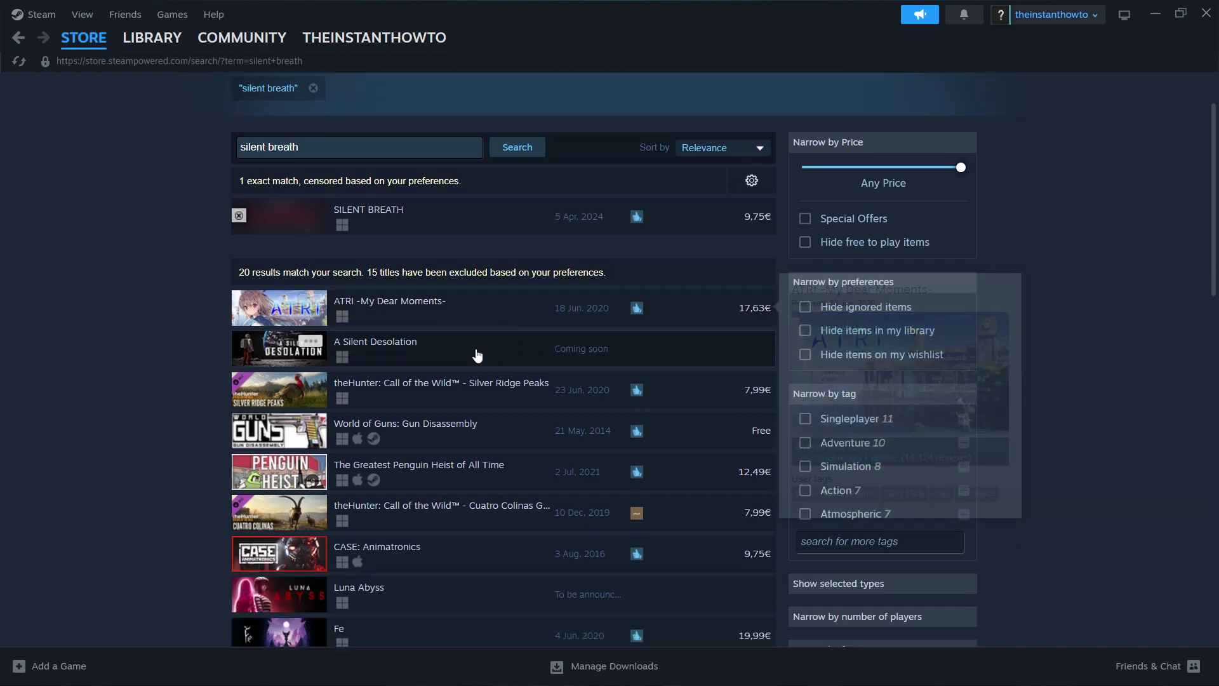
{"action": "scroll", "coordinate": [494, 408], "scroll_direction": "up", "scroll_amount": 1}
{"action": "scroll", "coordinate": [470, 413], "scroll_direction": "down", "scroll_amount": 4}
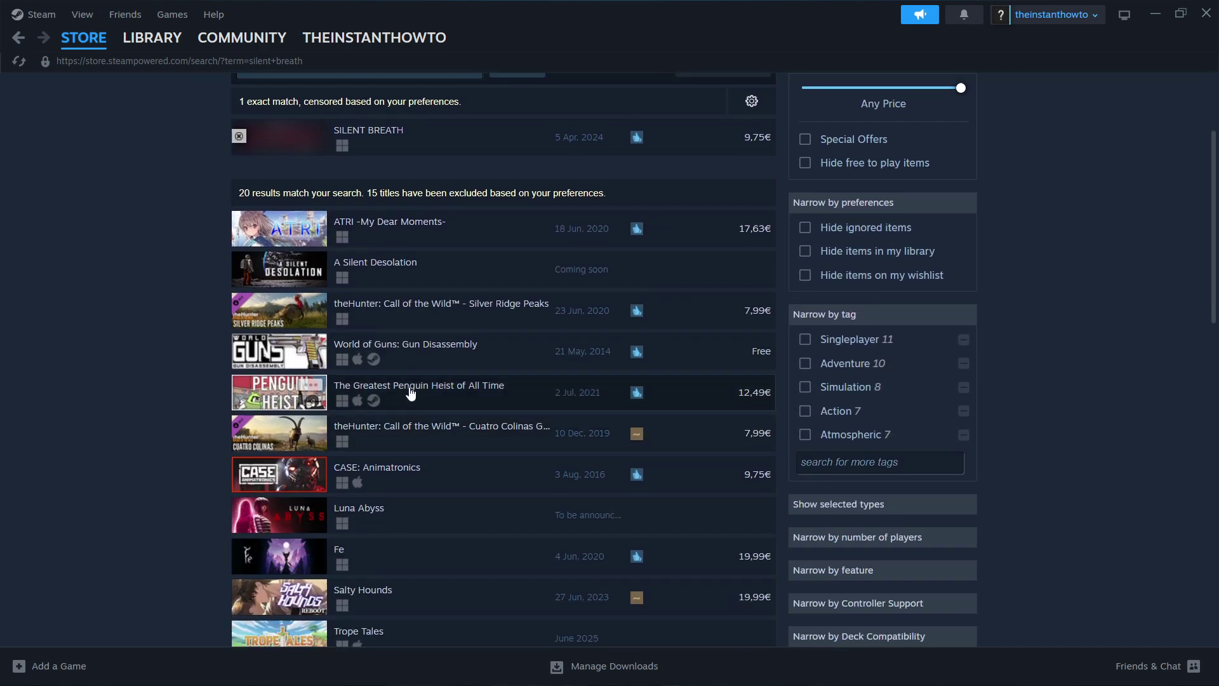
{"action": "scroll", "coordinate": [432, 356], "scroll_direction": "up", "scroll_amount": 1}
{"action": "scroll", "coordinate": [432, 375], "scroll_direction": "up", "scroll_amount": 4}
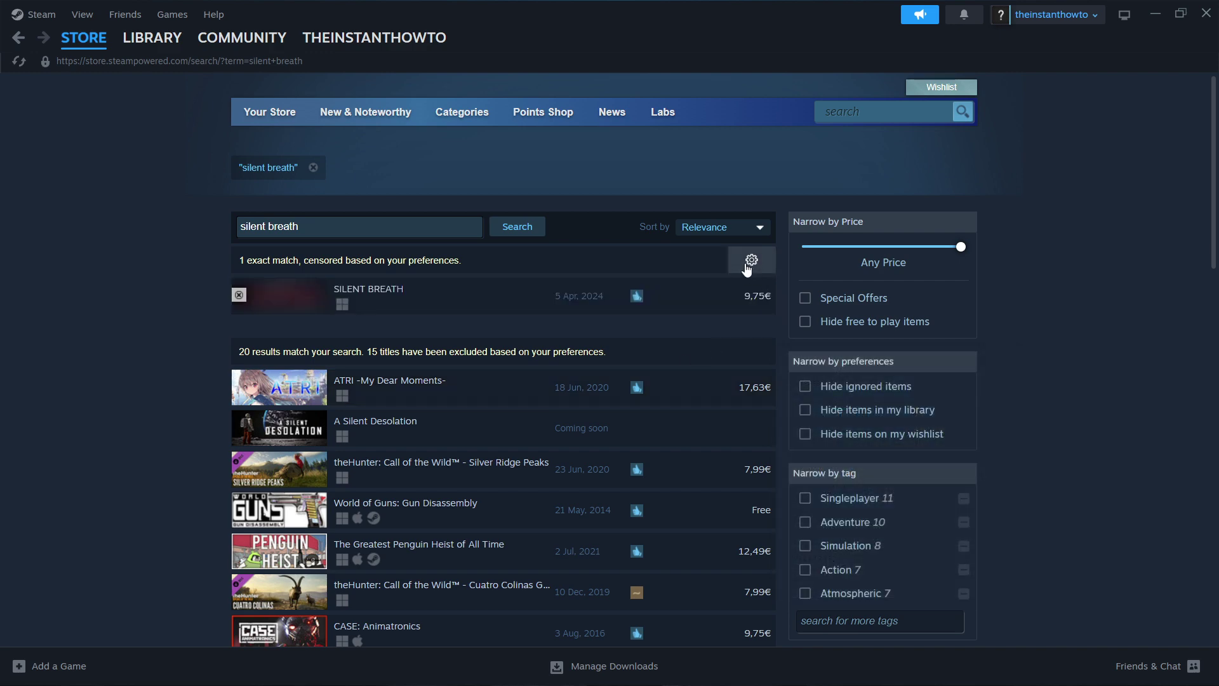
{"action": "left_click", "coordinate": [752, 261]}
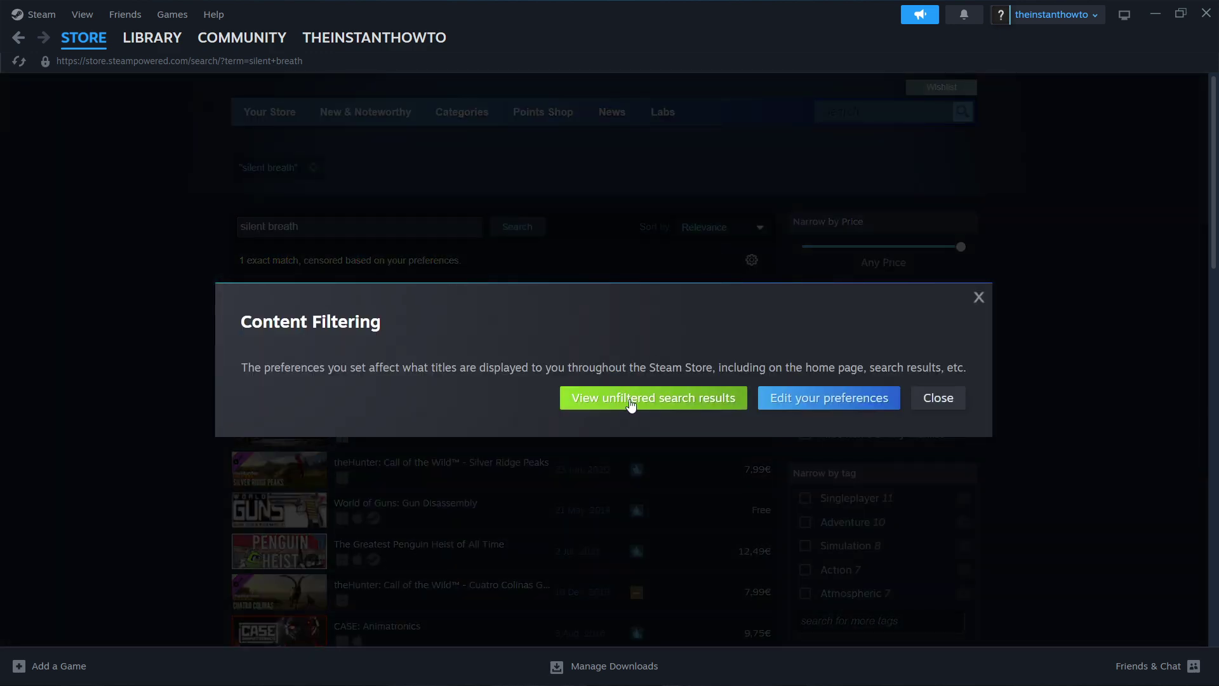
{"action": "left_click", "coordinate": [641, 400]}
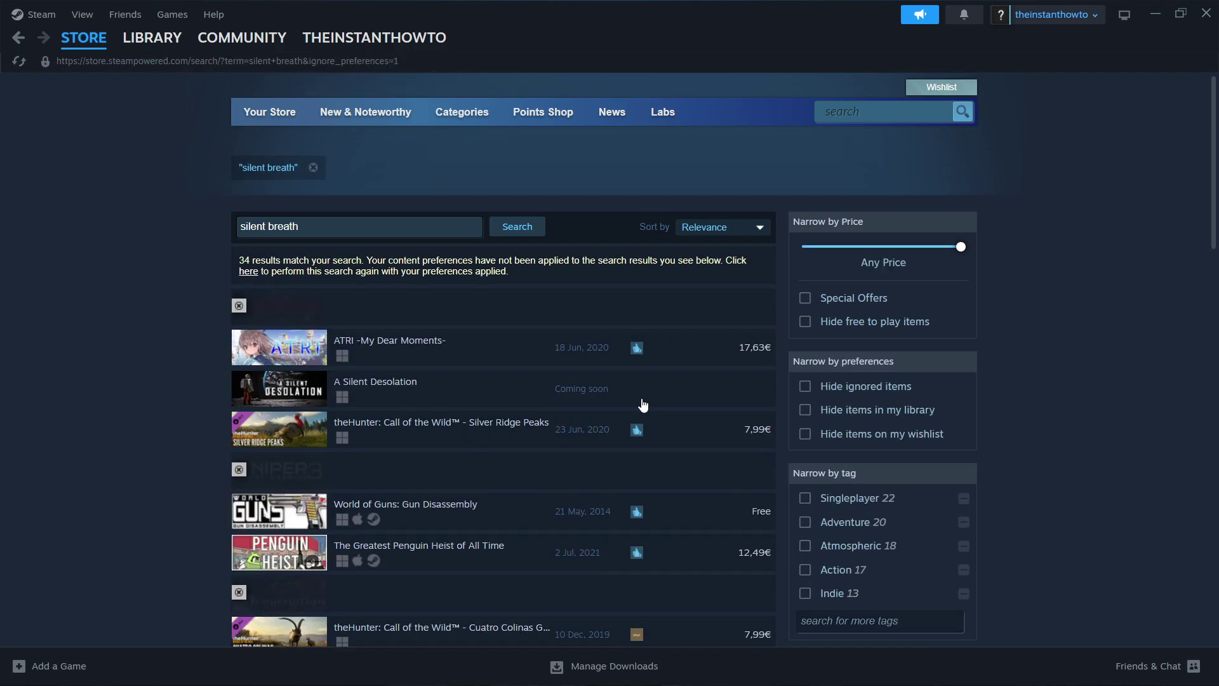
Toggle Hide ignored items on and off, then open the SILENT BREATH store page.
{"action": "mouse_move", "coordinate": [727, 310]}
{"action": "left_click", "coordinate": [908, 389]}
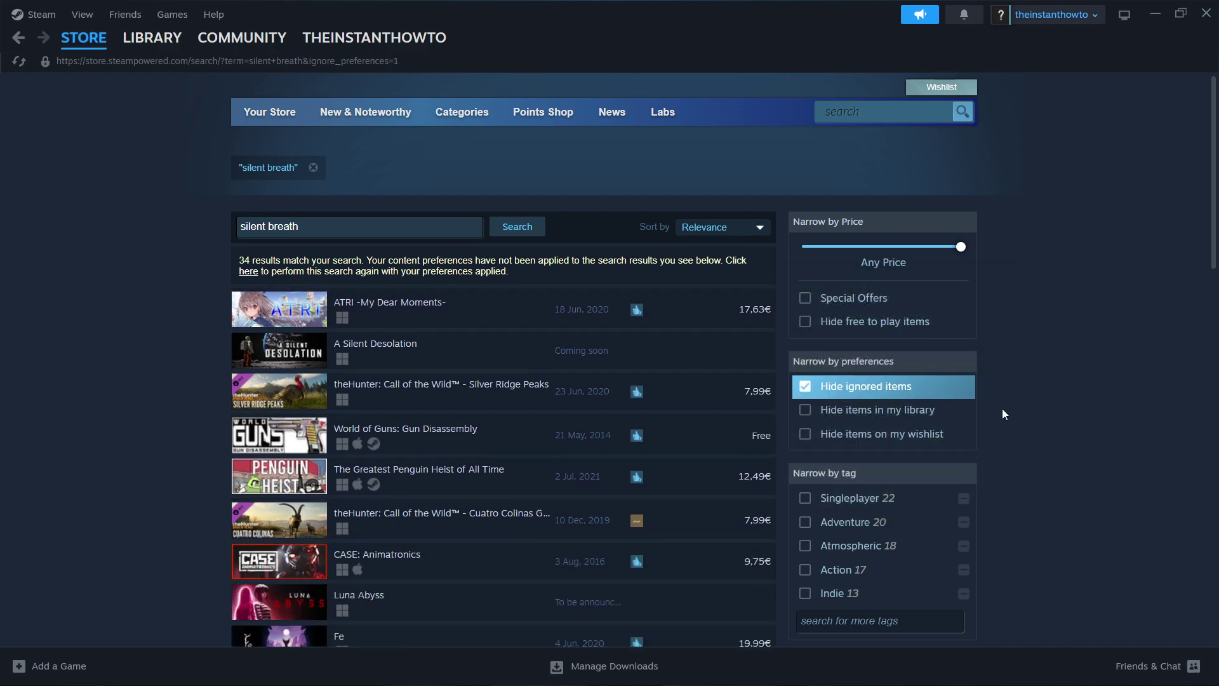
{"action": "left_click", "coordinate": [888, 391]}
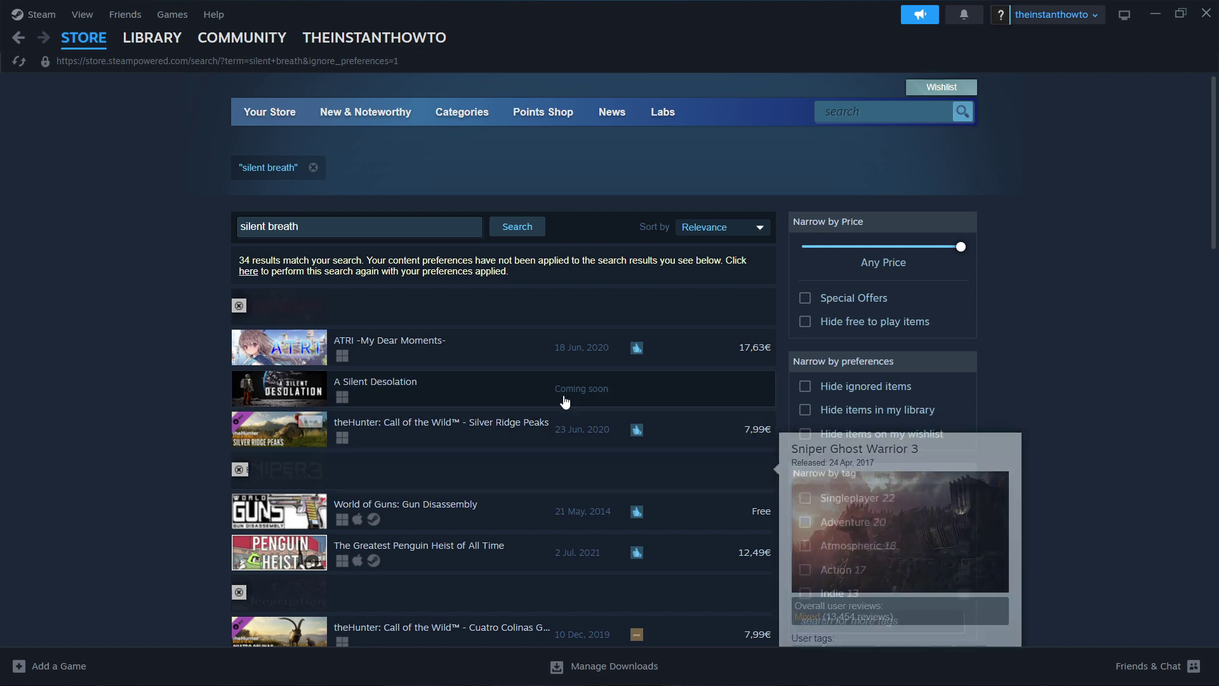
{"action": "mouse_move", "coordinate": [572, 312]}
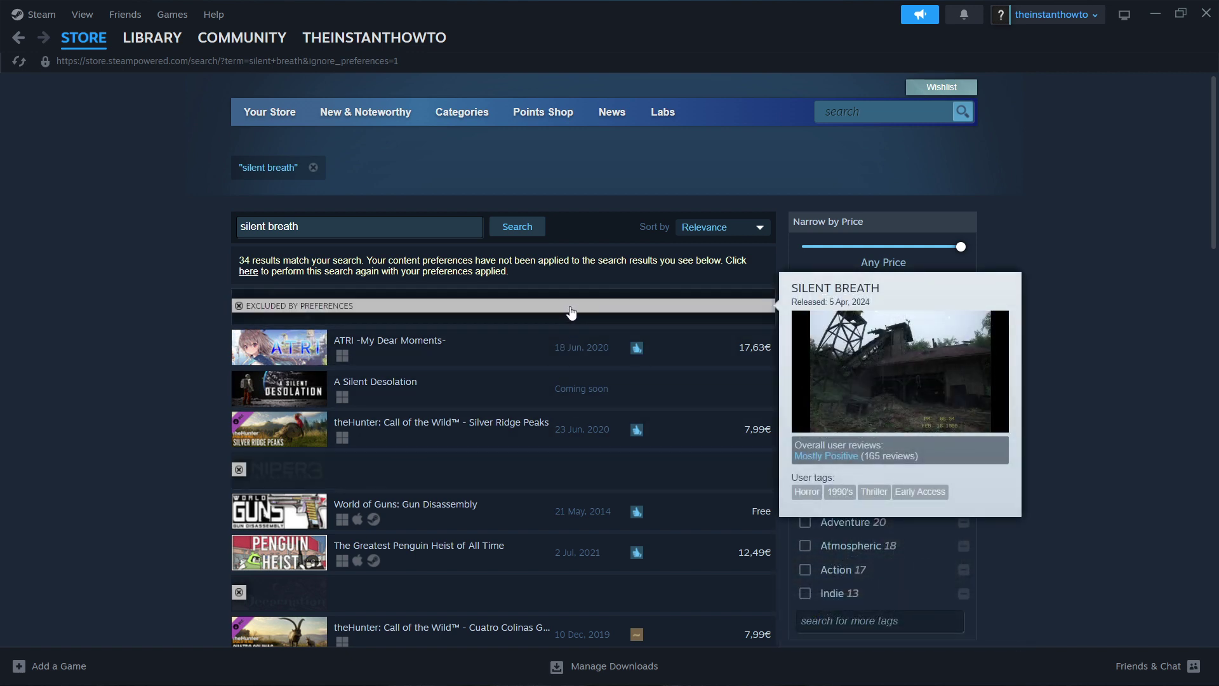
{"action": "left_click", "coordinate": [436, 317]}
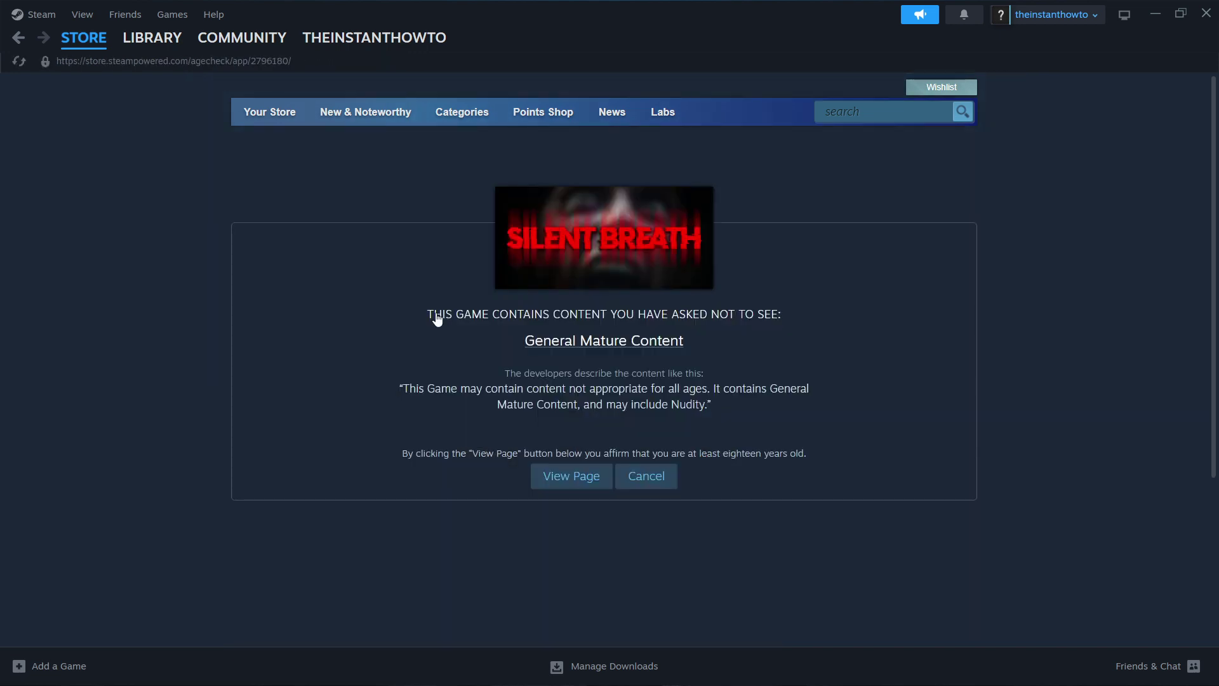
Pass the age check, add SILENT BREATH to the cart, and view the 9,75€ cart.
{"action": "left_click", "coordinate": [562, 481]}
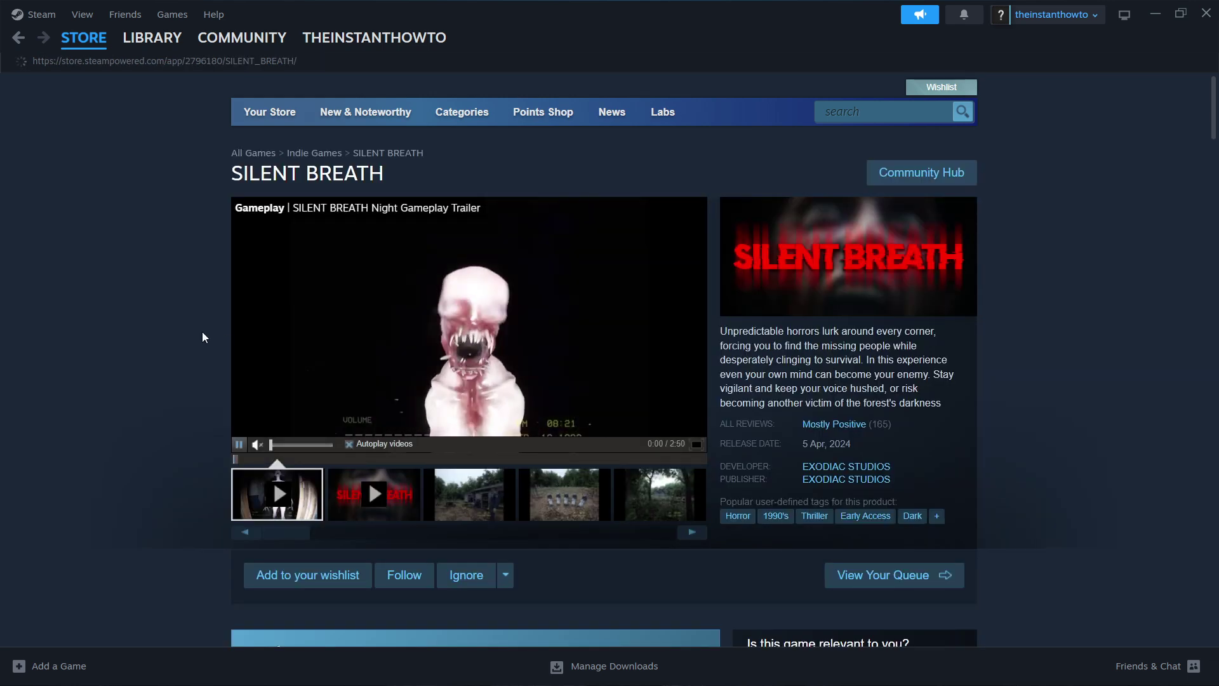
{"action": "scroll", "coordinate": [105, 330], "scroll_direction": "down", "scroll_amount": 2}
{"action": "scroll", "coordinate": [110, 324], "scroll_direction": "down", "scroll_amount": 10}
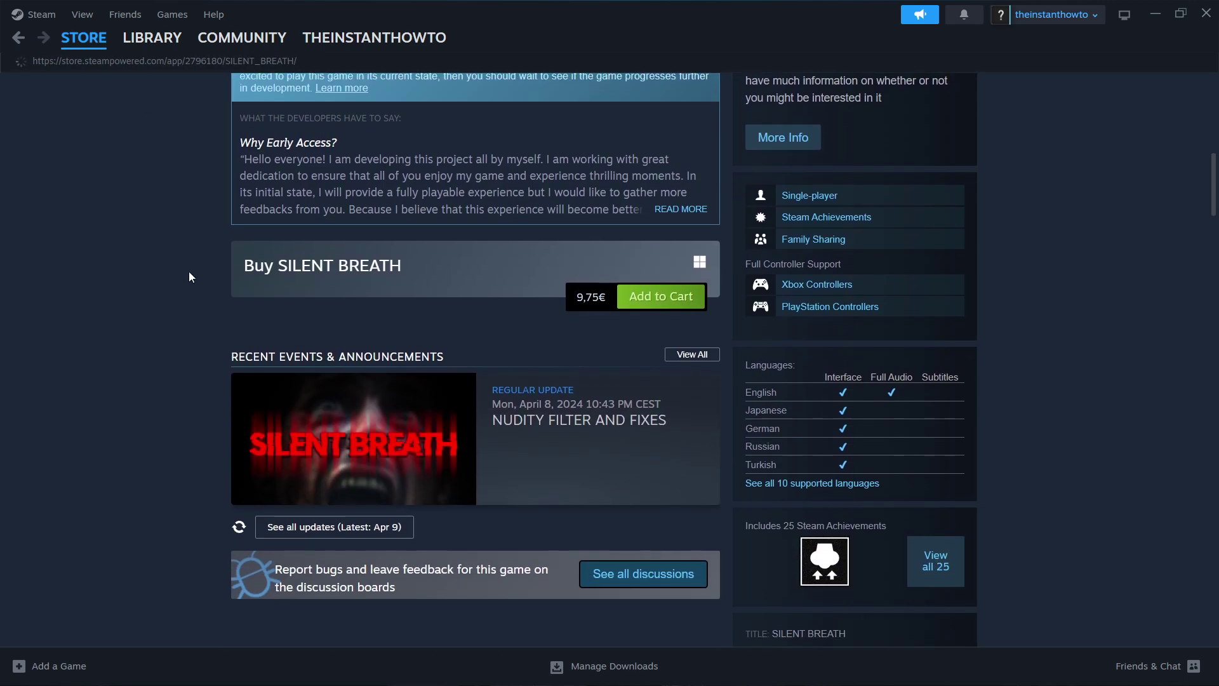
{"action": "left_click_drag", "start_coordinate": [251, 265], "coordinate": [451, 269]}
{"action": "left_click", "coordinate": [452, 269]}
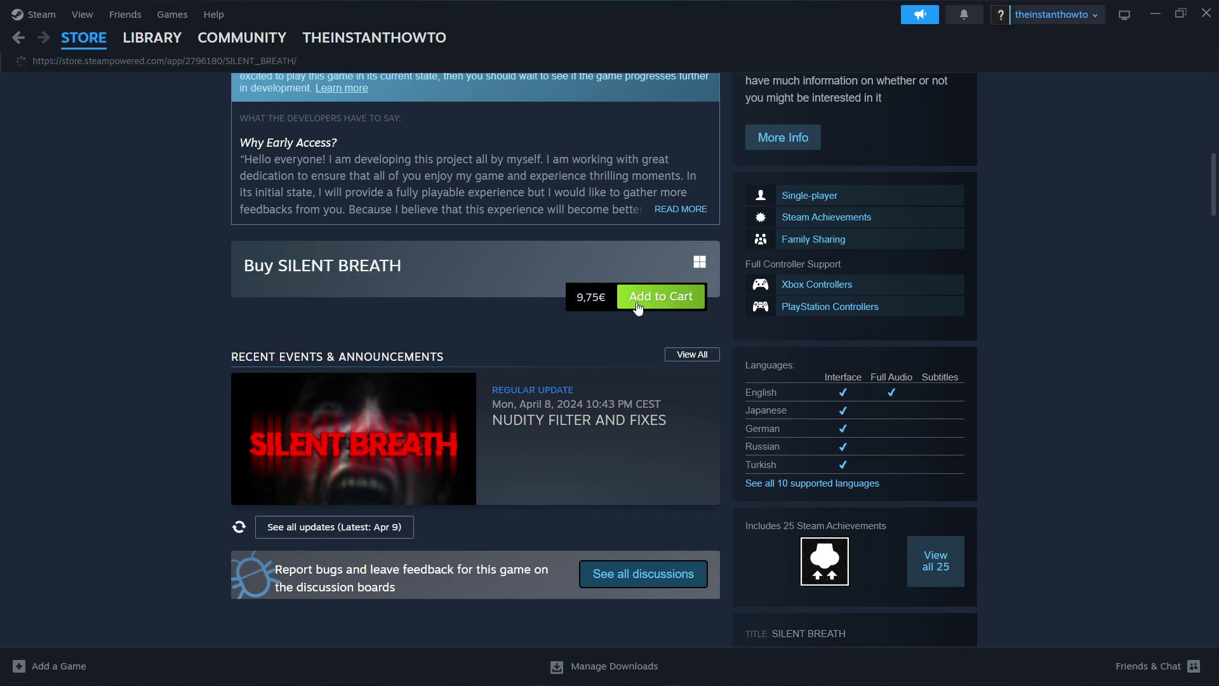
{"action": "left_click", "coordinate": [658, 310]}
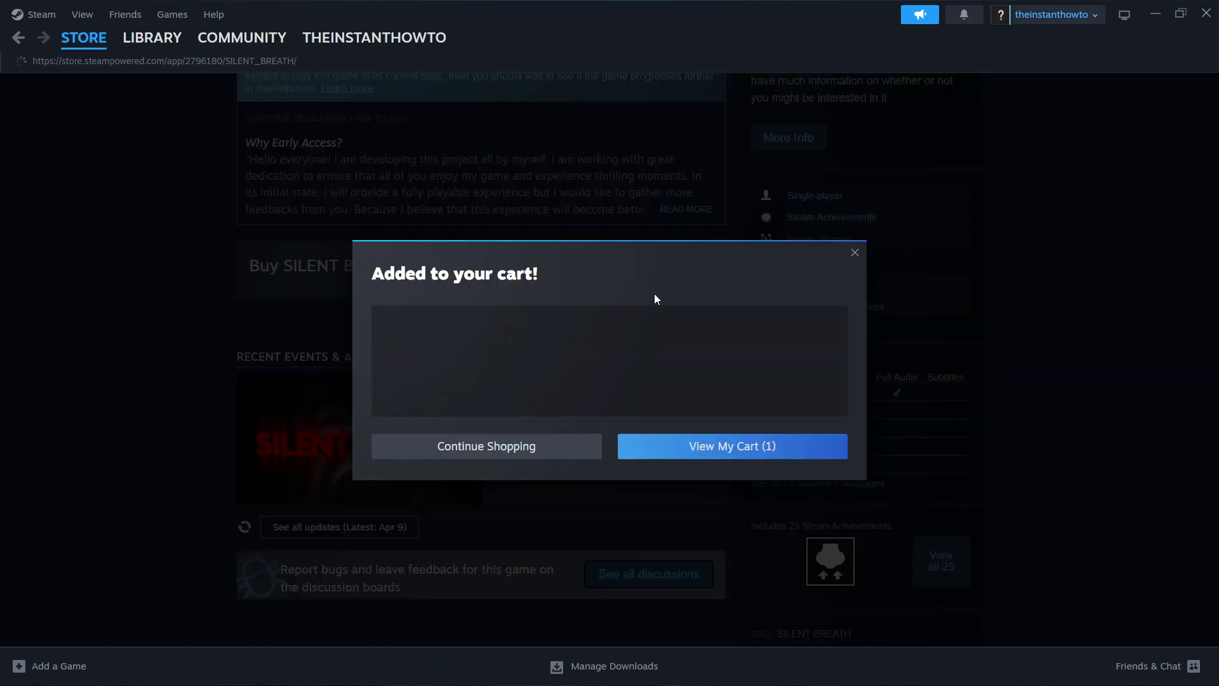
{"action": "left_click", "coordinate": [748, 448]}
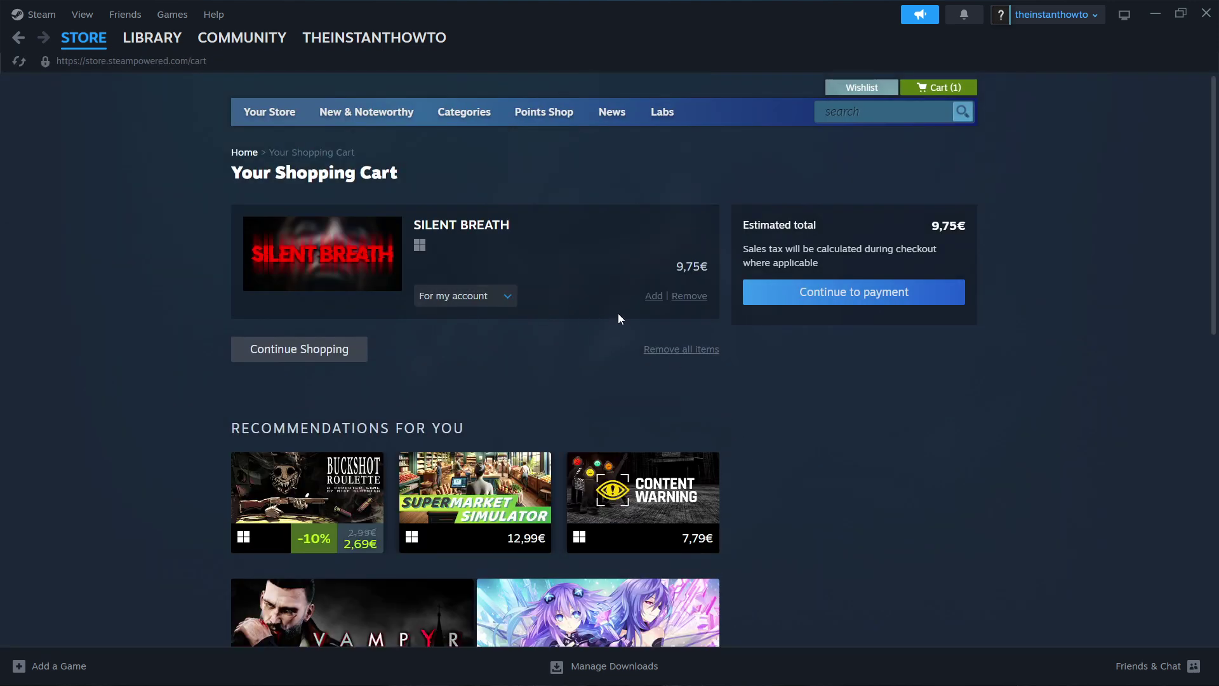
Set the purchase as For my account and continue to the Payment Method page.
{"action": "left_click", "coordinate": [480, 296]}
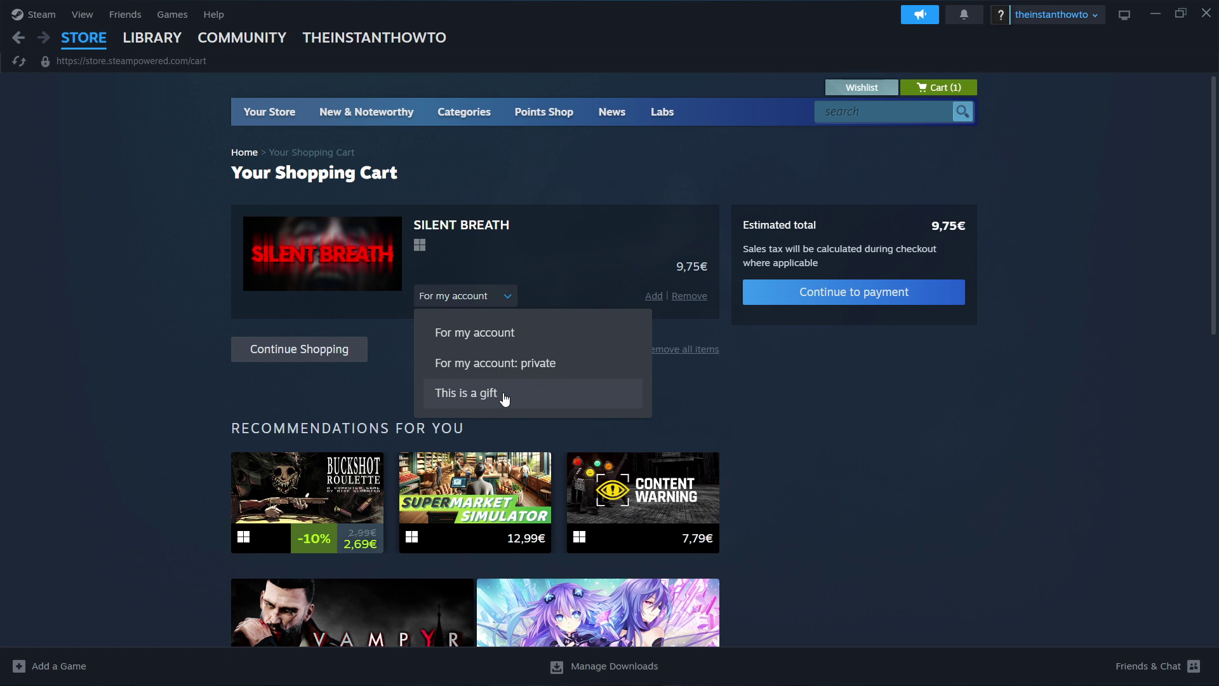
{"action": "left_click", "coordinate": [481, 331]}
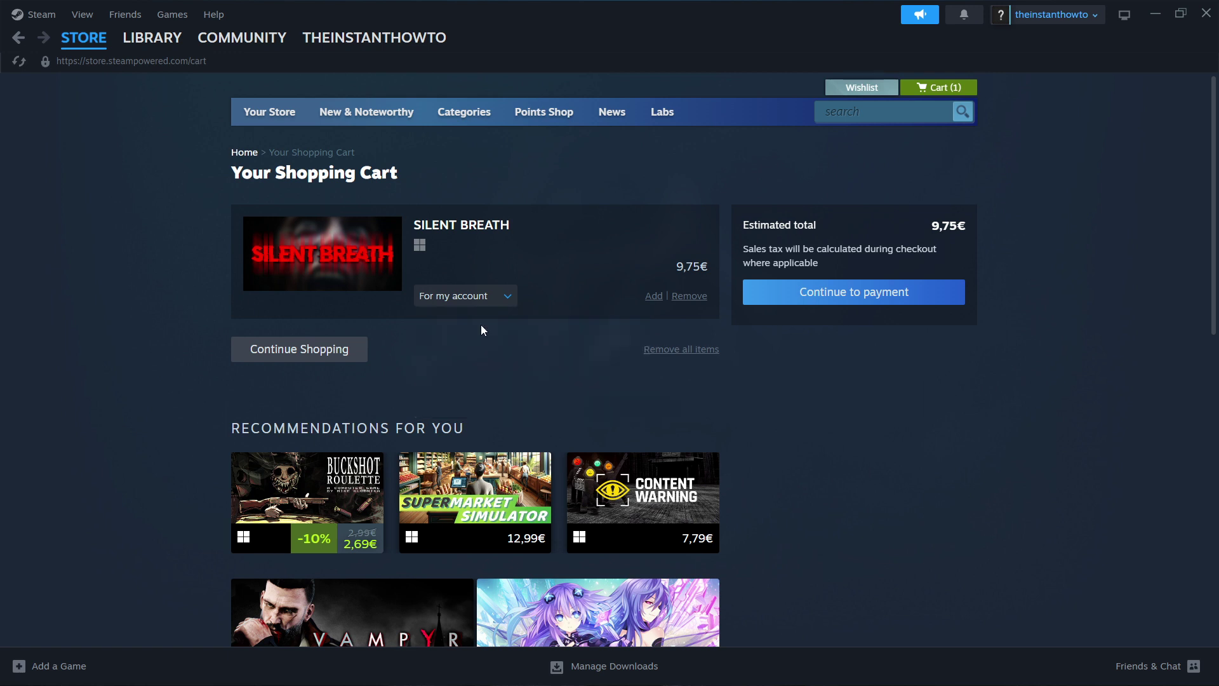
{"action": "left_click", "coordinate": [841, 294]}
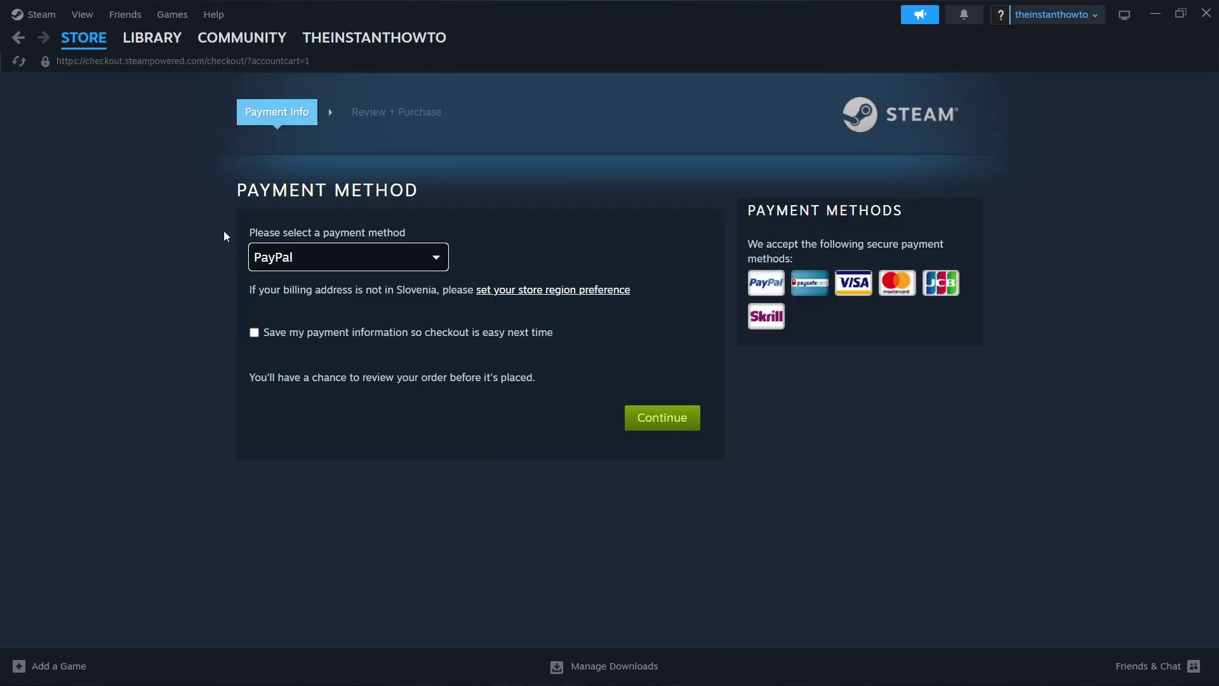
{"action": "left_click", "coordinate": [376, 263]}
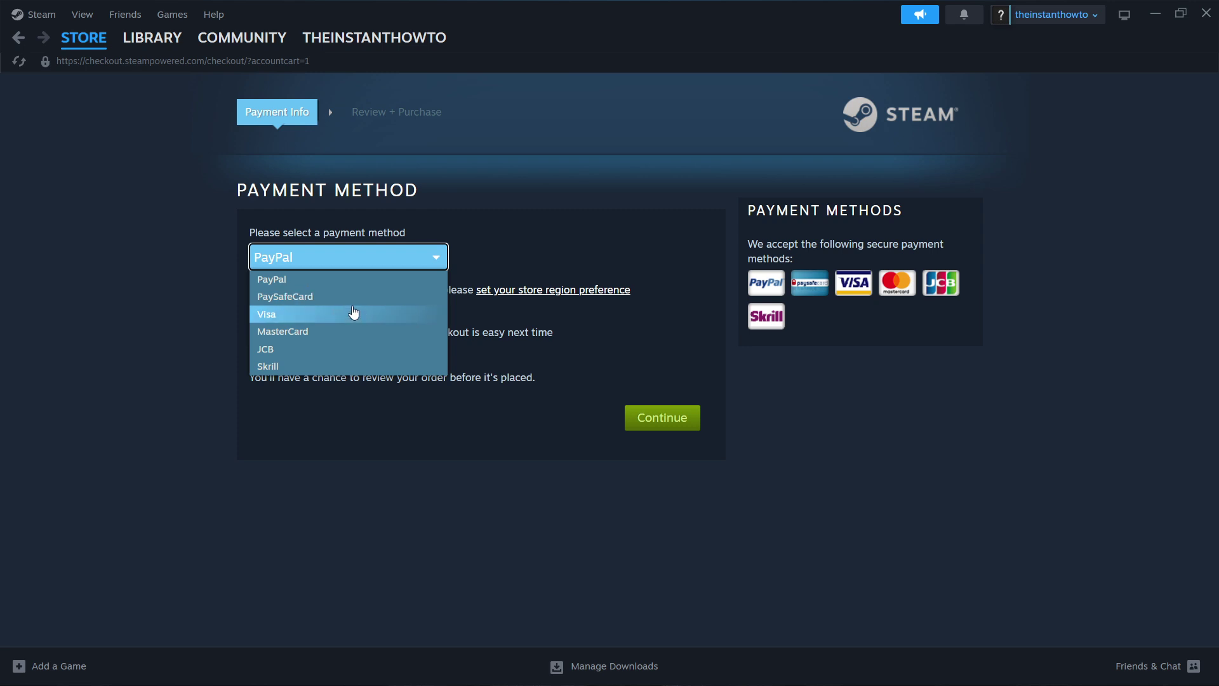
{"action": "left_click", "coordinate": [359, 257]}
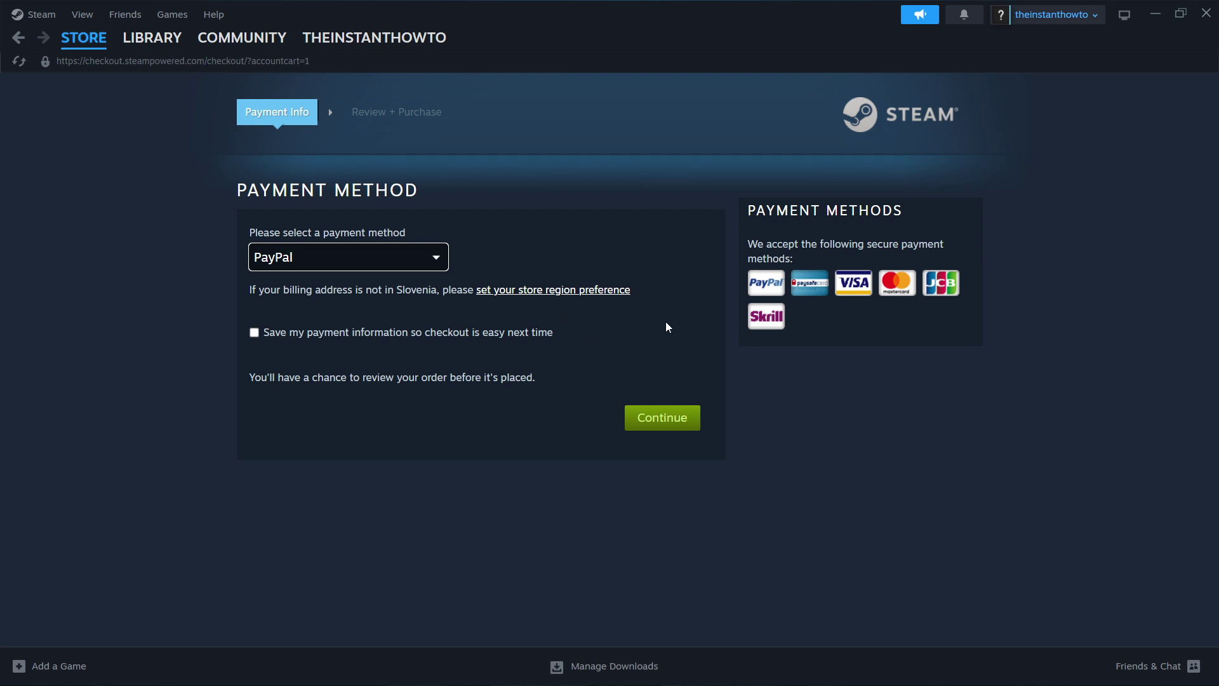
Show the Library, where Call of Duty® is the only listed game.
{"action": "left_click", "coordinate": [157, 44]}
{"action": "left_click", "coordinate": [66, 115]}
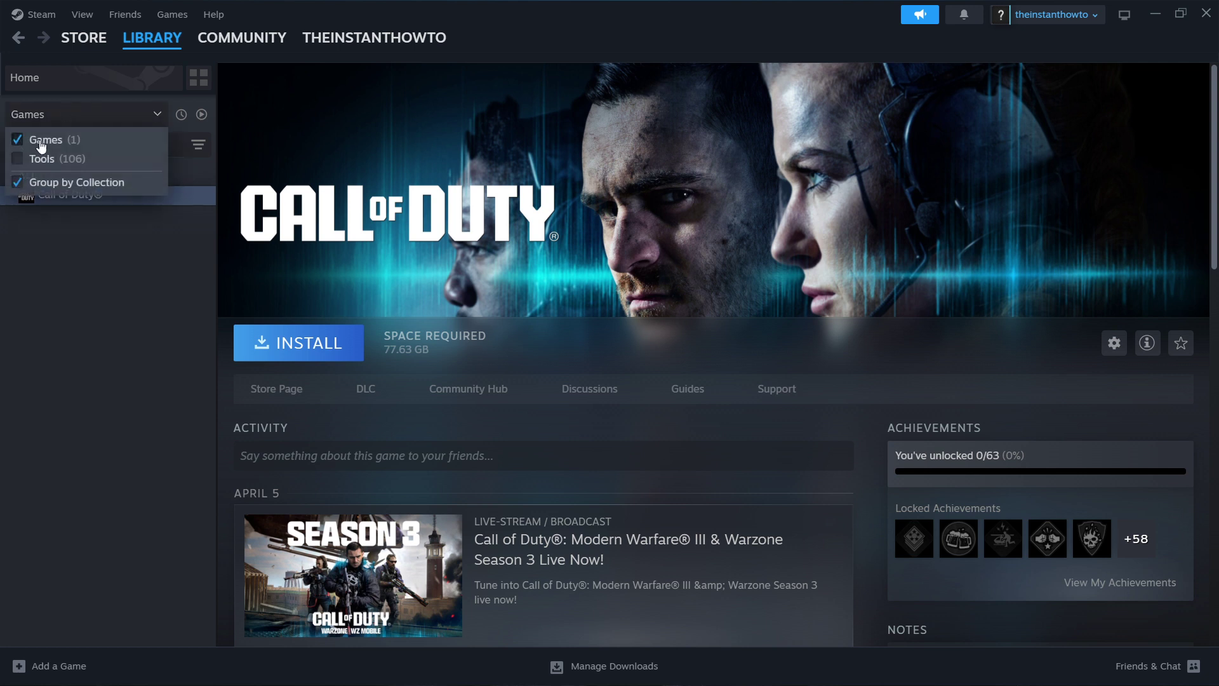
{"action": "left_click", "coordinate": [52, 117]}
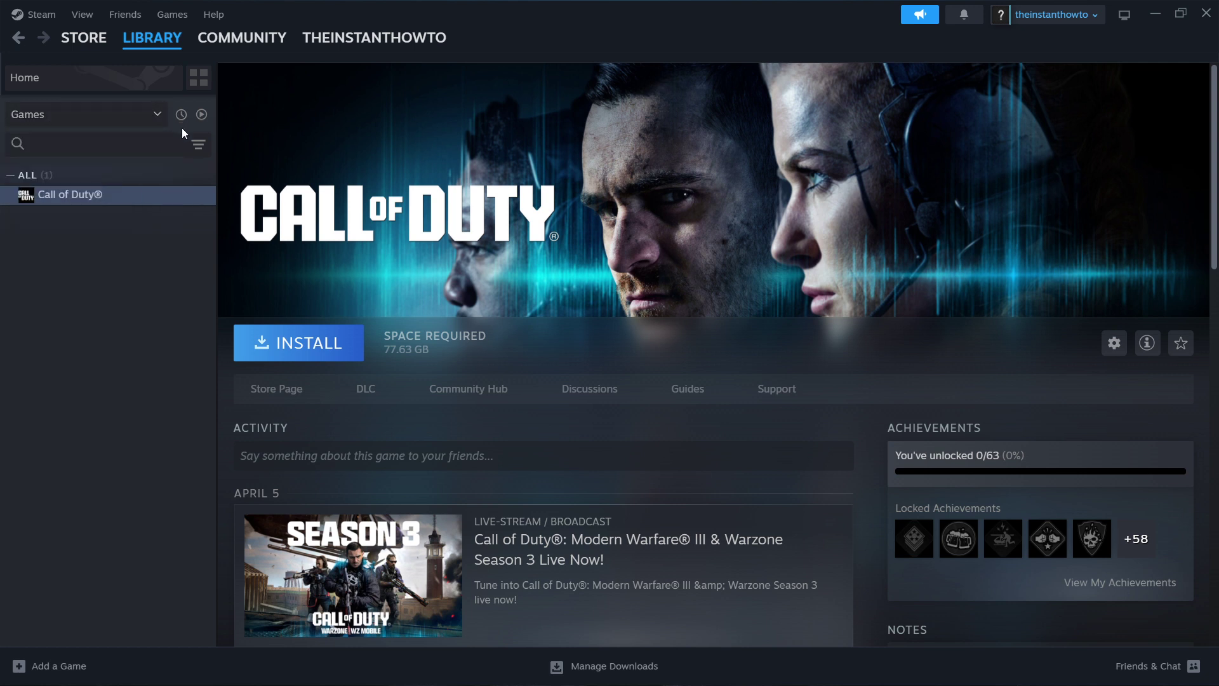